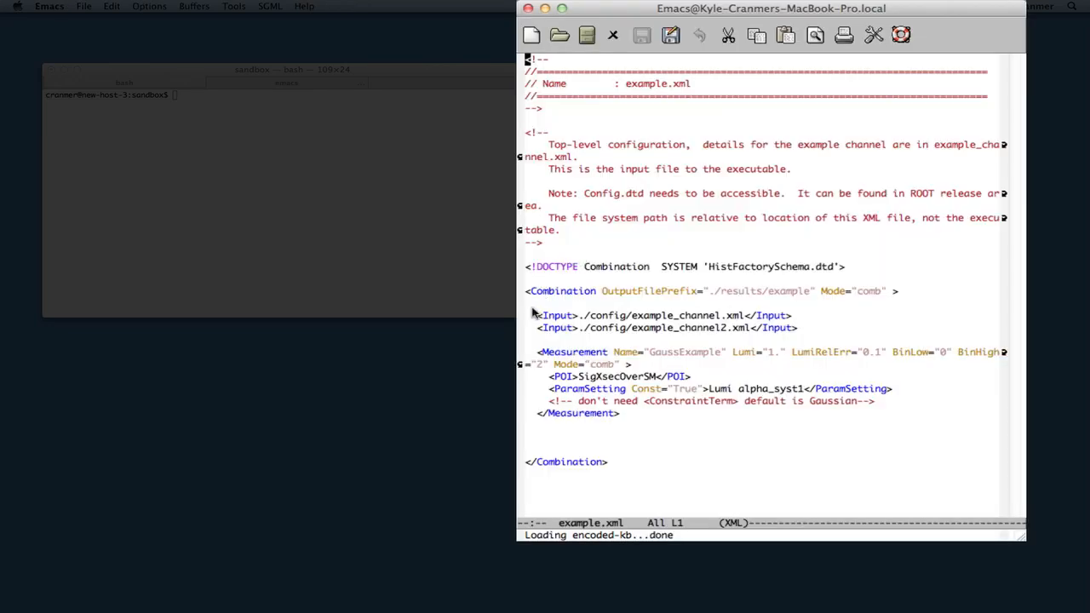
Step: Delete the ParamSetting line for Lumi and alpha_syst1 from the Measurement block in example.xml and save the file
left_click_drag(529, 304, 533, 352)
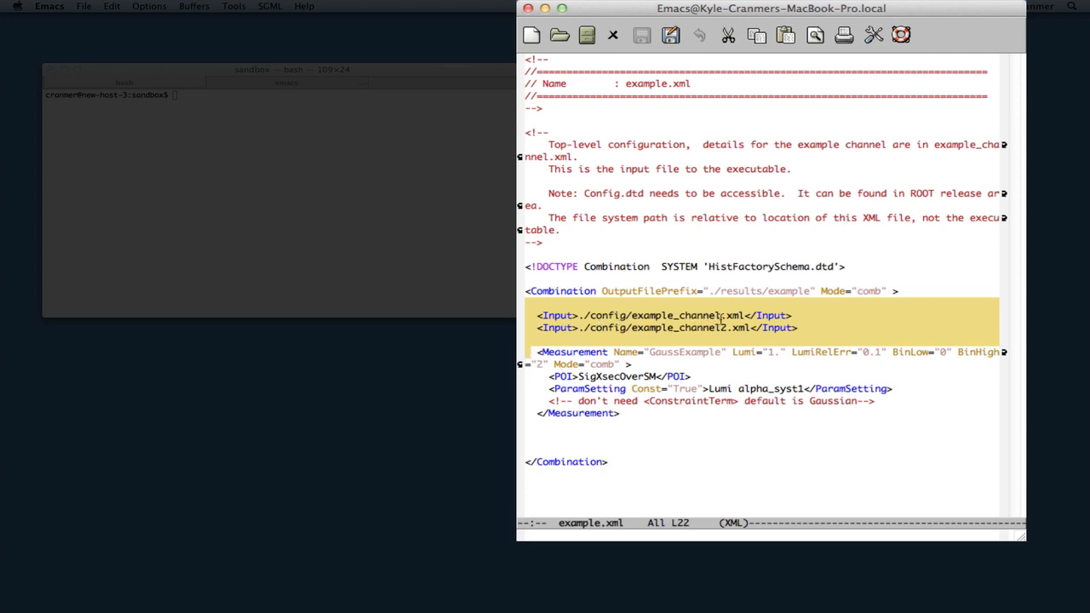
left_click(721, 329)
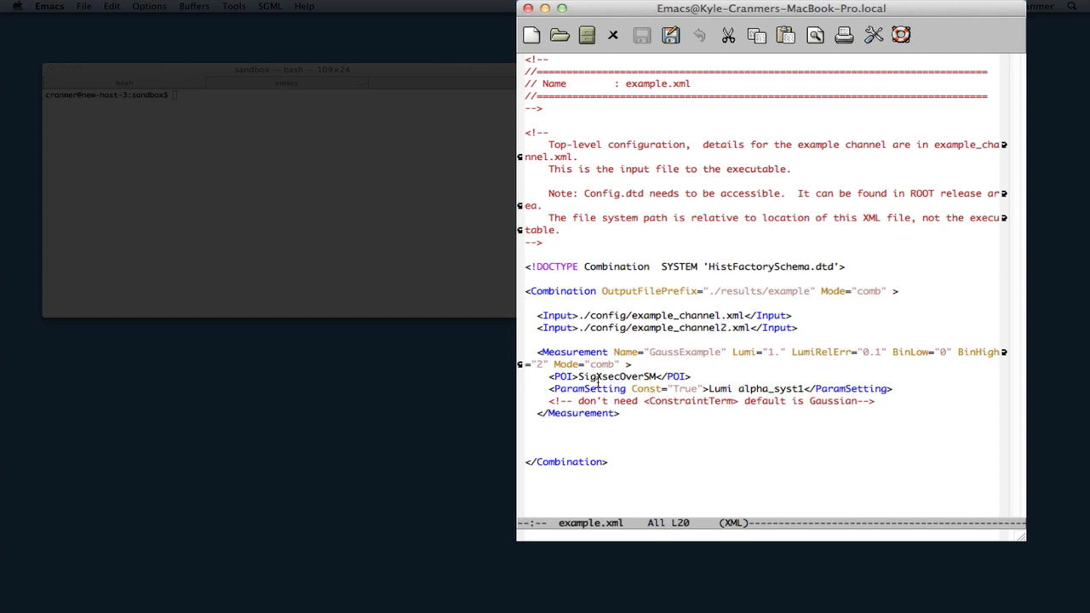
left_click(710, 389)
key("ctrl+a")
key("ctrl+k")
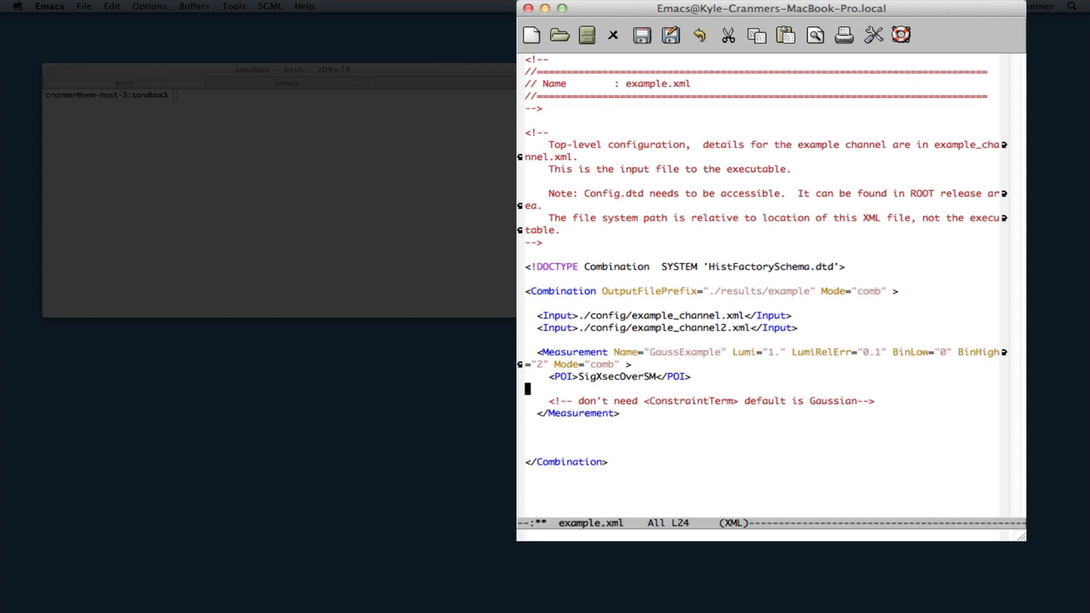
key("ctrl+k")
key("ctrl+x")
key("ctrl+s")
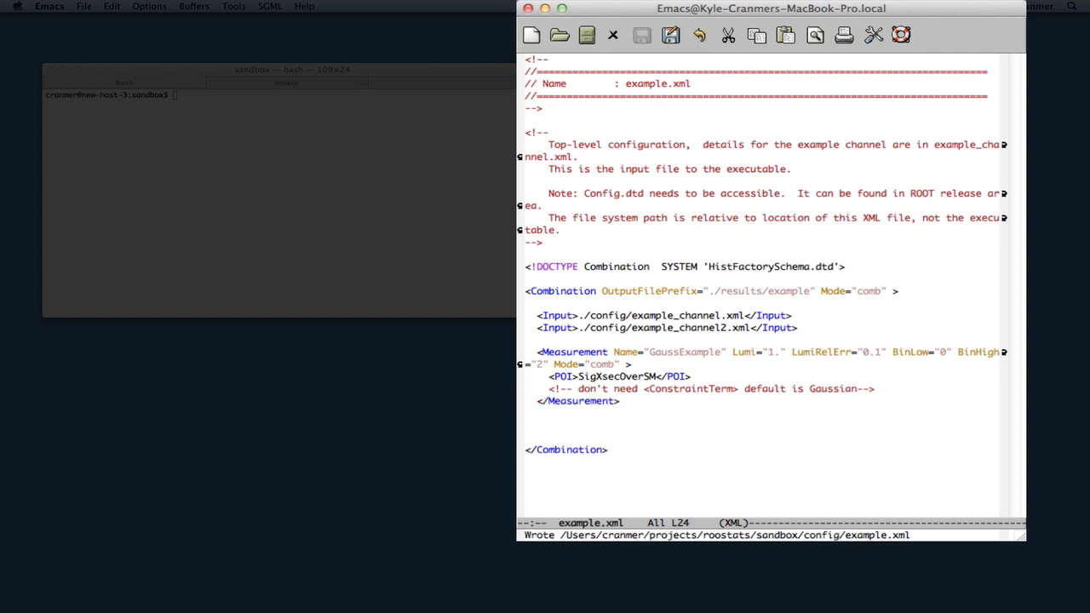
Step: Open example_channel.xml from the sandbox/config folder
key("ctrl+x")
key("ctrl+f")
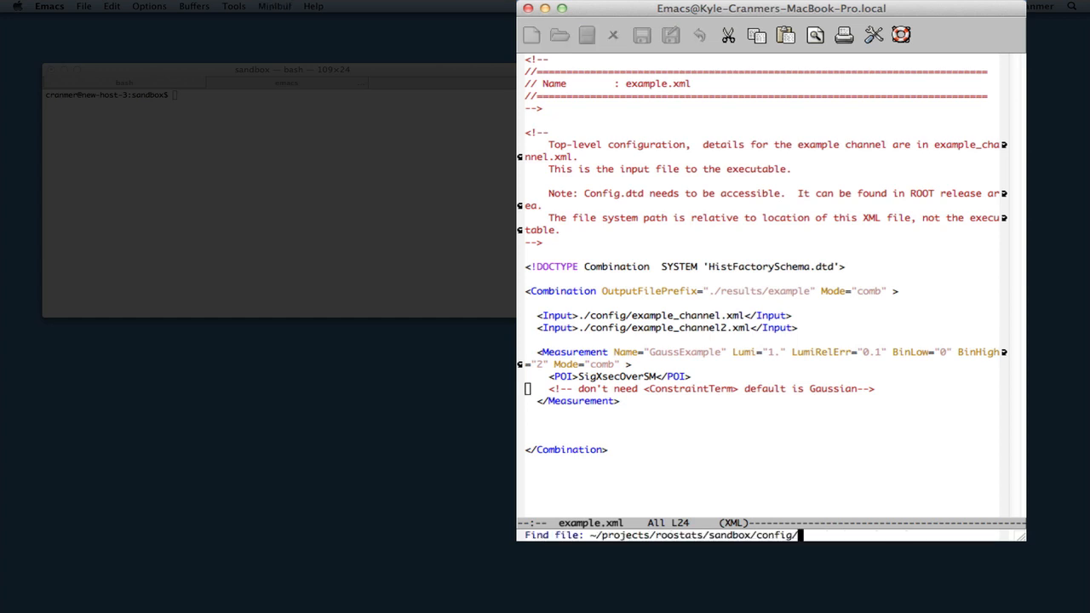
type("example_")
key("Tab")
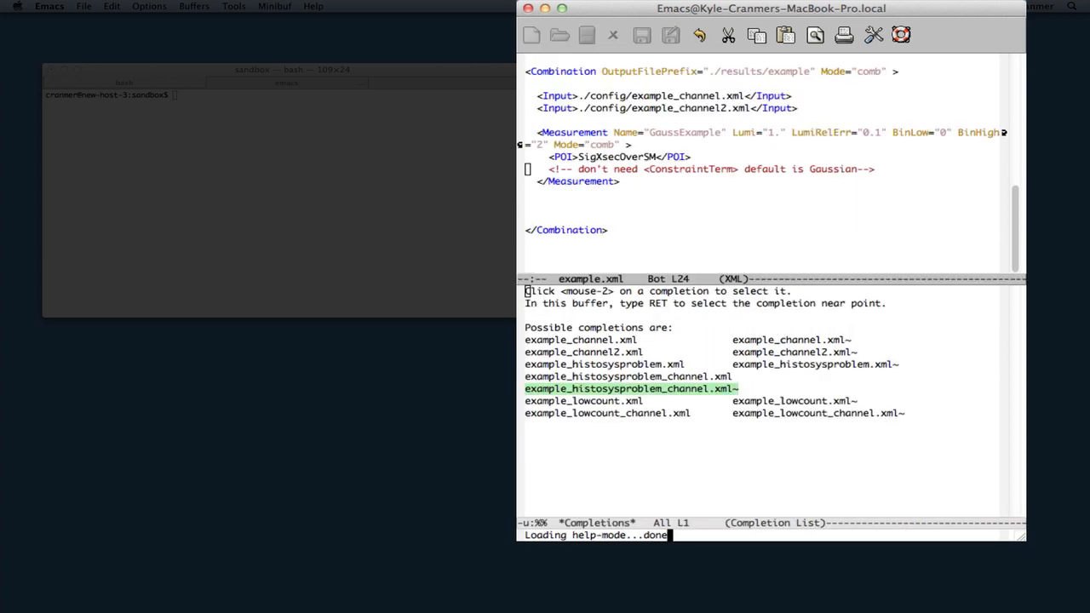
type("channel.xml")
key("Return")
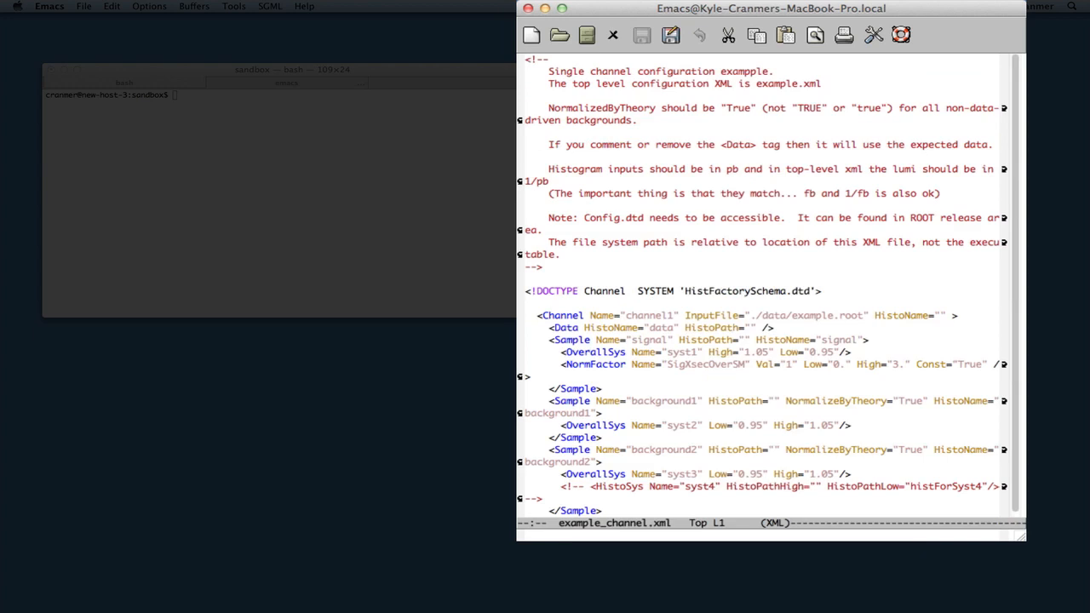
Step: Go down to the channel definition in example_channel.xml and widen the editor window to fit its long lines
key("Down")
key("Down")
key("Down")
key("Down")
key("Down")
key("Down")
key("Down")
key("Down")
key("Down")
key("Down")
key("Down")
key("Down")
key("Down")
key("Down")
key("Down")
key("Down")
key("Down")
key("Down")
key("Down")
key("Down")
left_click_drag(1021, 535, 1083, 545)
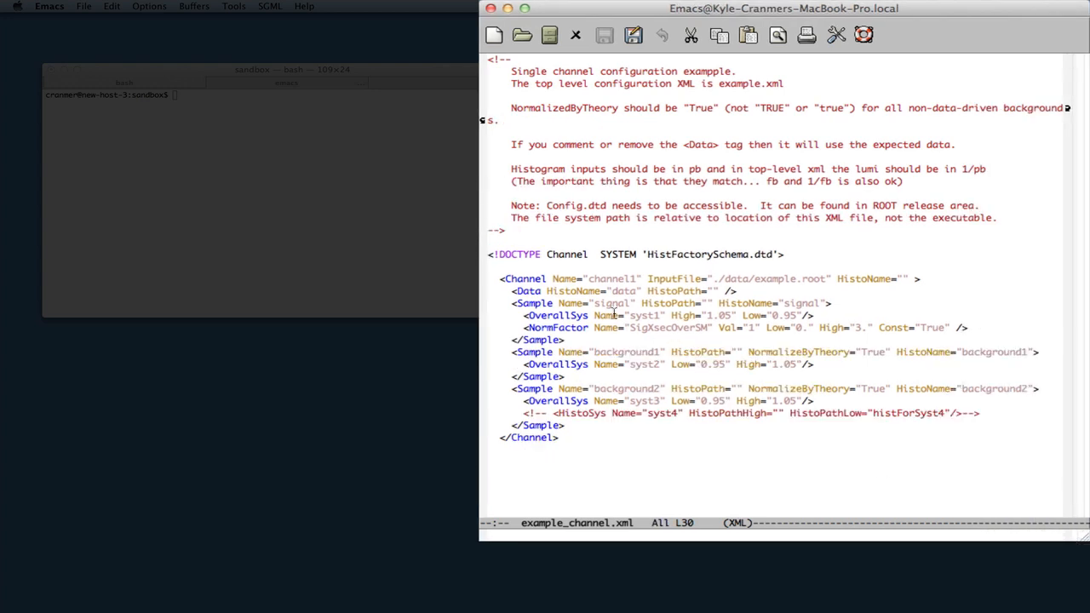
Step: Examine the signal and background samples in example_channel.xml, with their OverallSys names and the signal's NormFactor
left_click(594, 304)
left_click(608, 304)
double_click(619, 352)
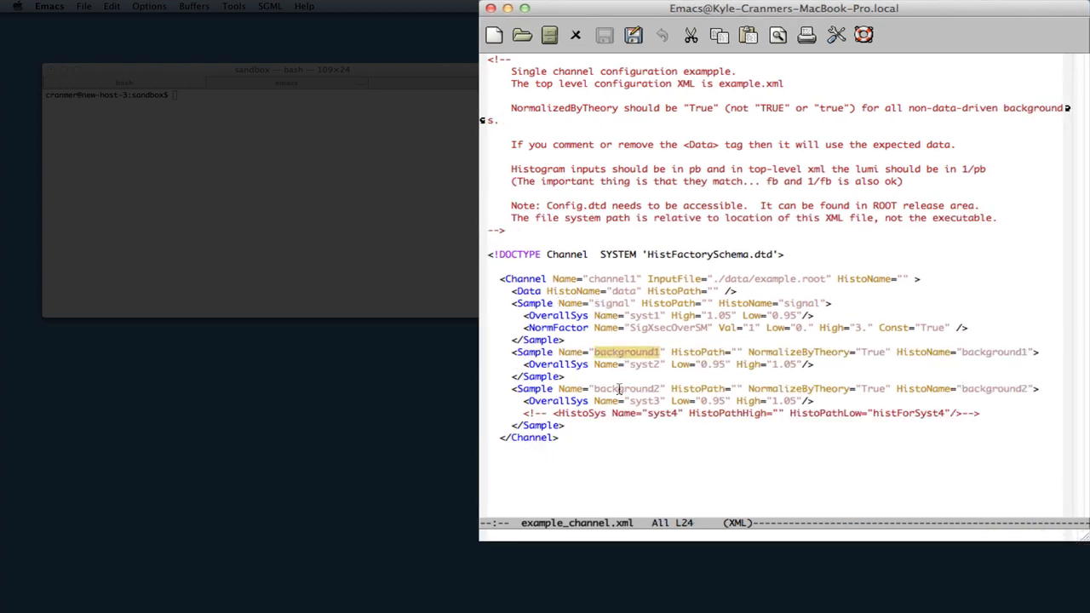
double_click(619, 389)
left_click(615, 315)
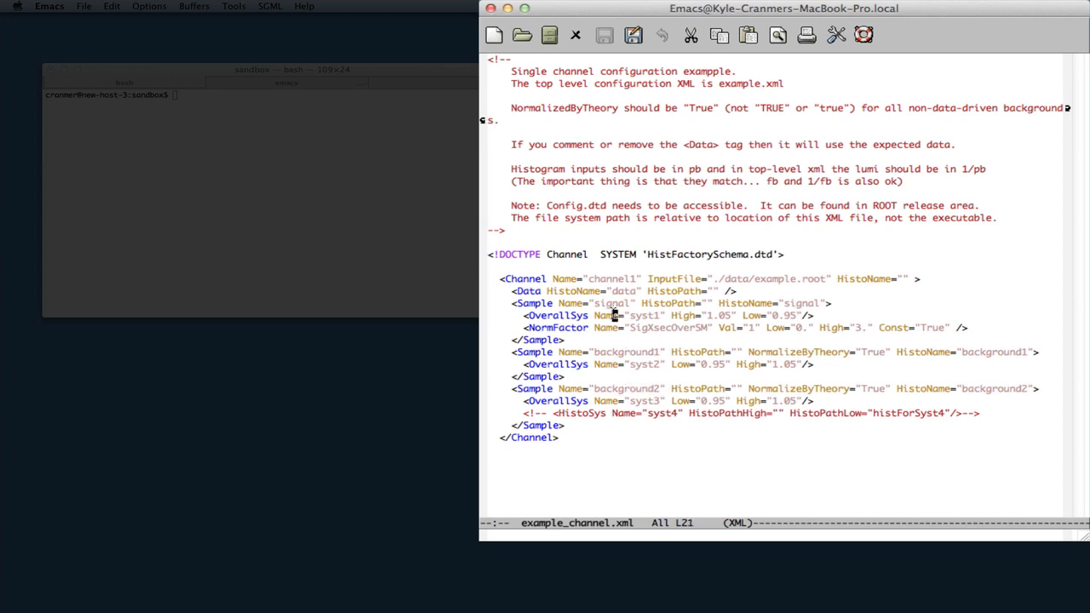
double_click(645, 316)
double_click(658, 328)
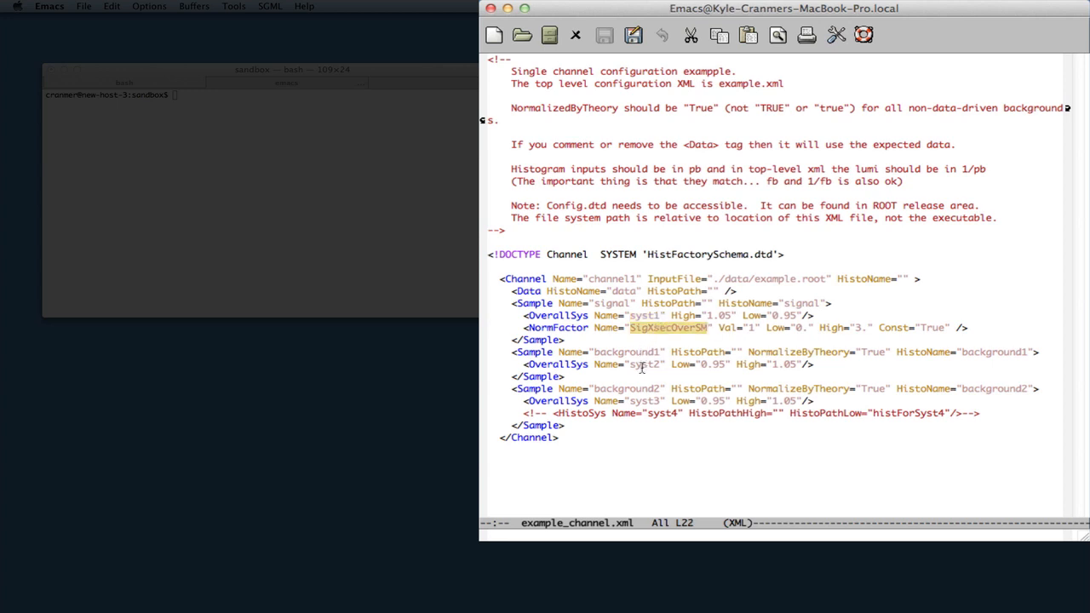
double_click(643, 365)
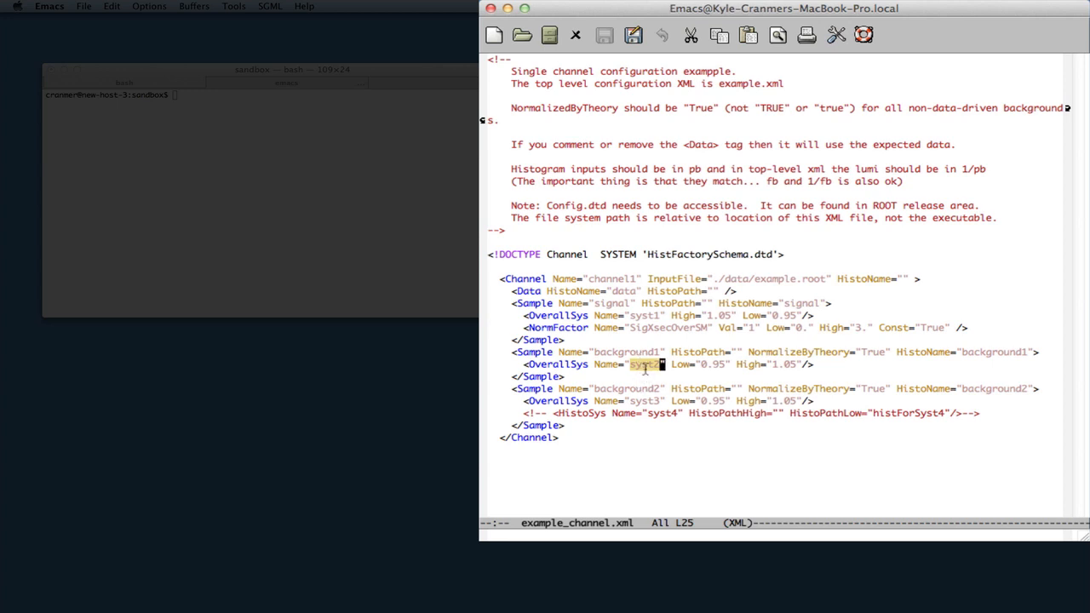
double_click(644, 401)
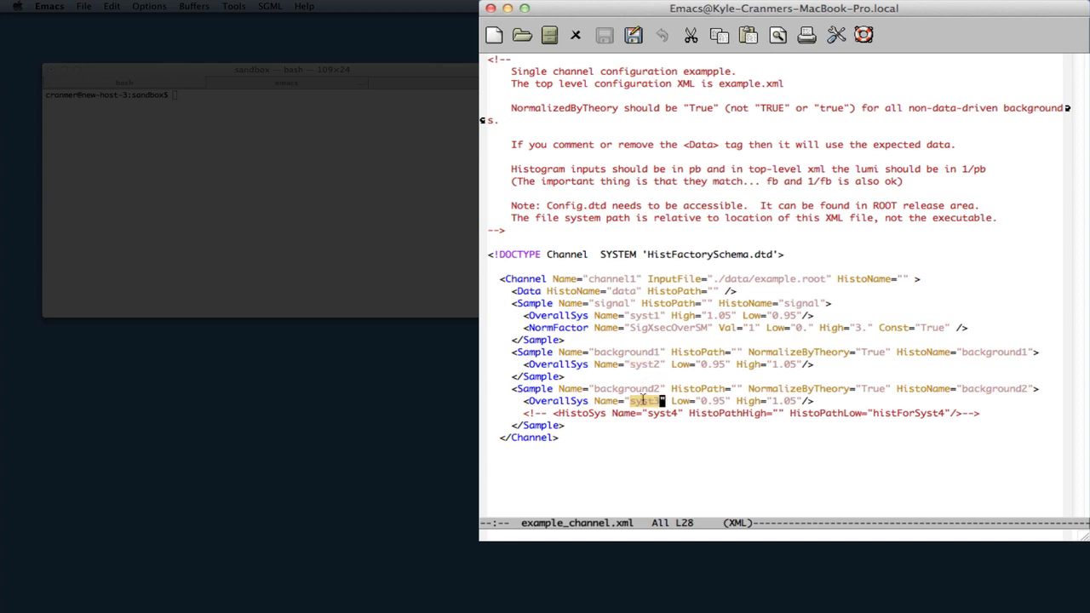
left_click(644, 401)
Step: Open example_channel2.xml from the sandbox/config folder
key("ctrl+x")
key("ctrl+f")
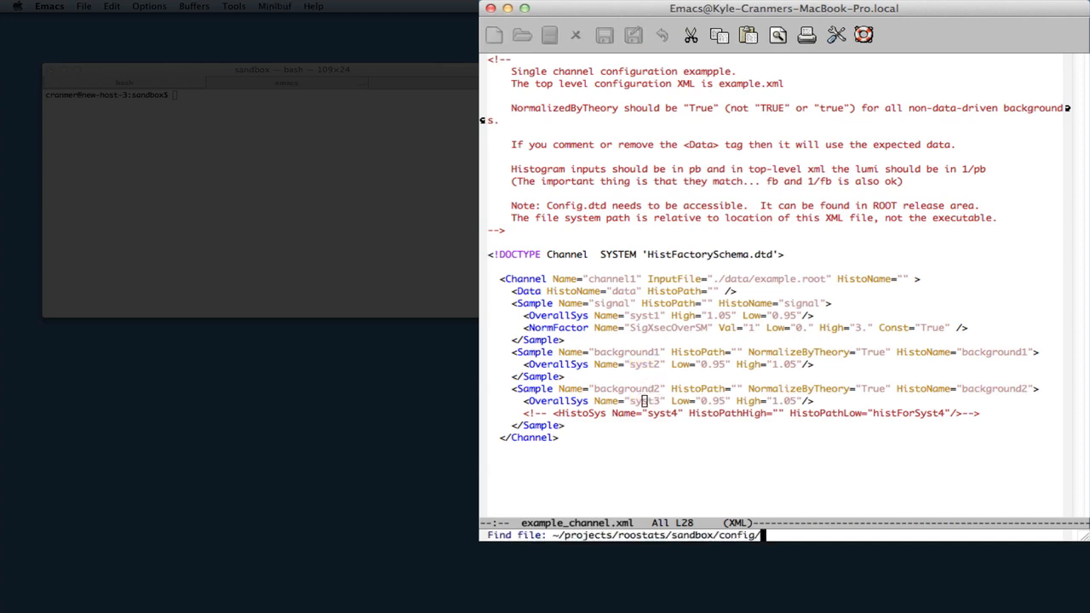
type("example_")
key("Tab")
type("ch")
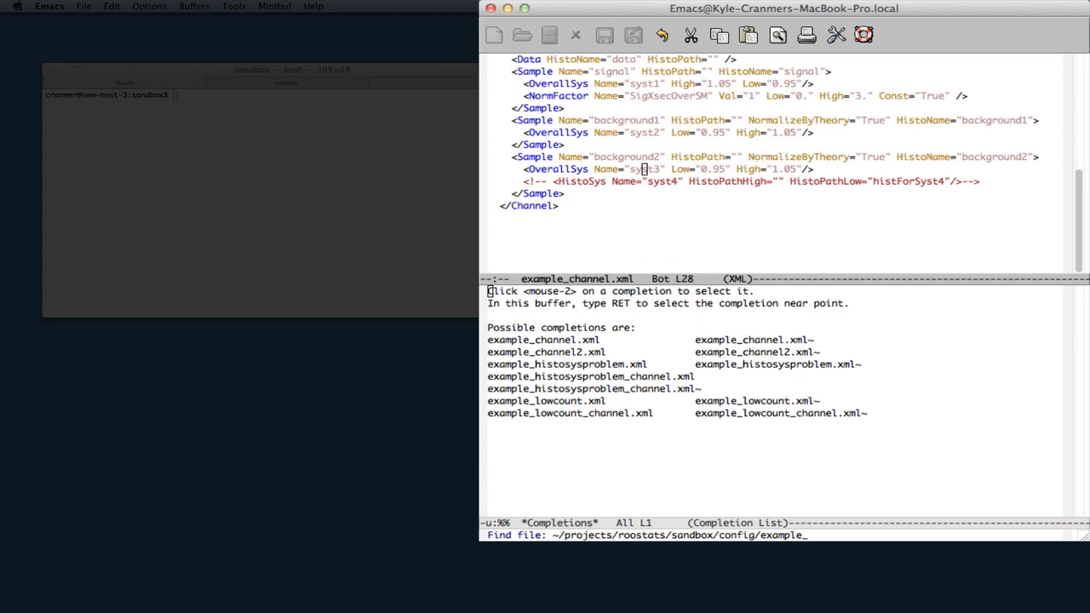
key("Tab")
type("2")
key("Tab")
key("Return")
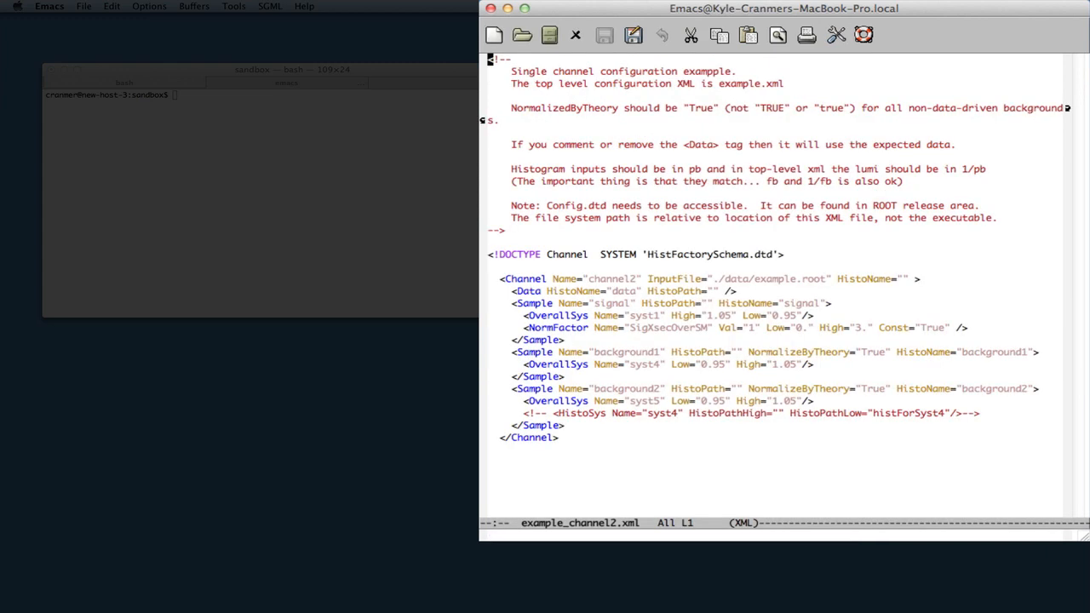
Step: Check the OverallSys names of the two background samples in the second channel's configuration
double_click(643, 365)
double_click(643, 401)
left_click(643, 438)
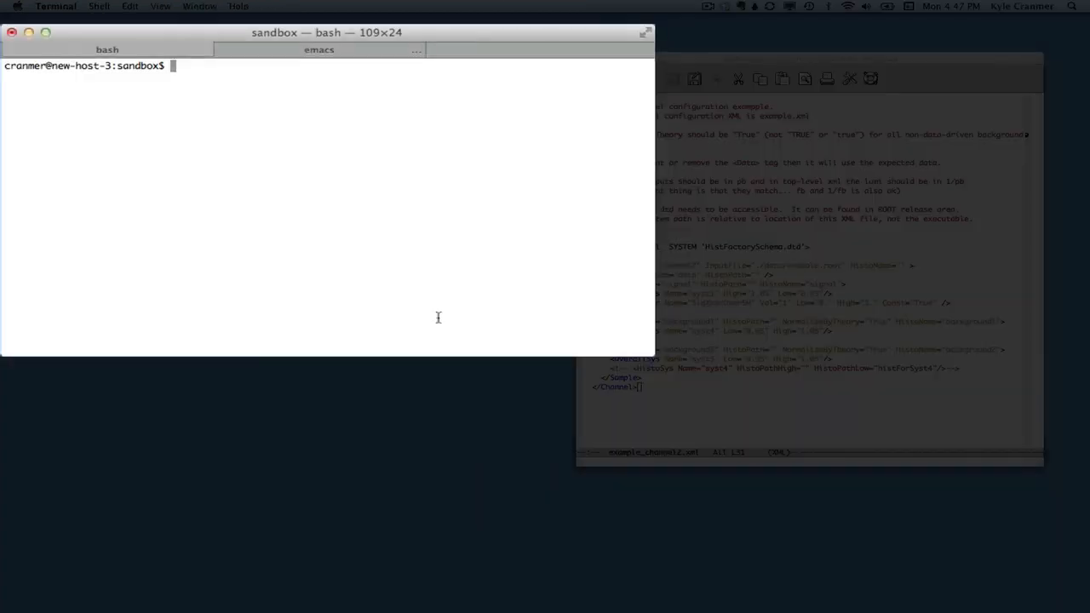
Step: Switch to the terminal and run hist2workspace on config/example.xml
type("hist2")
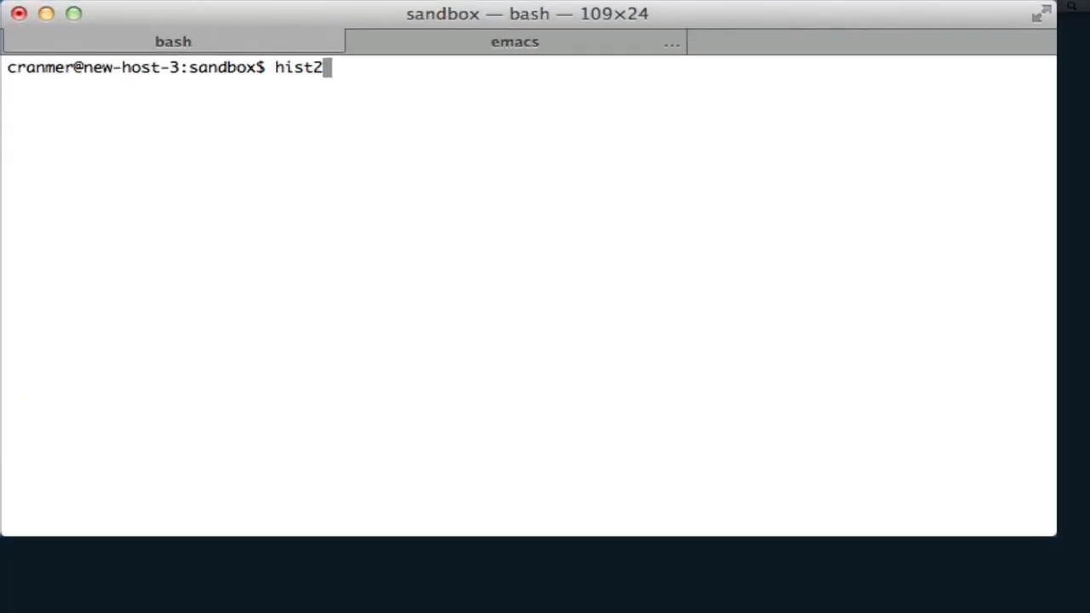
key("Tab")
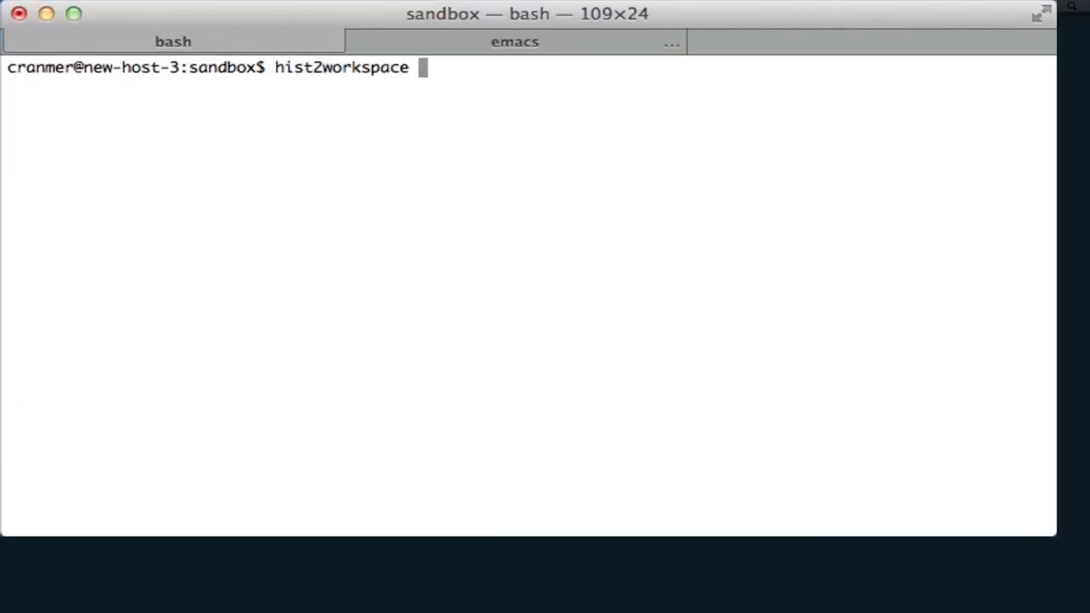
type("conf")
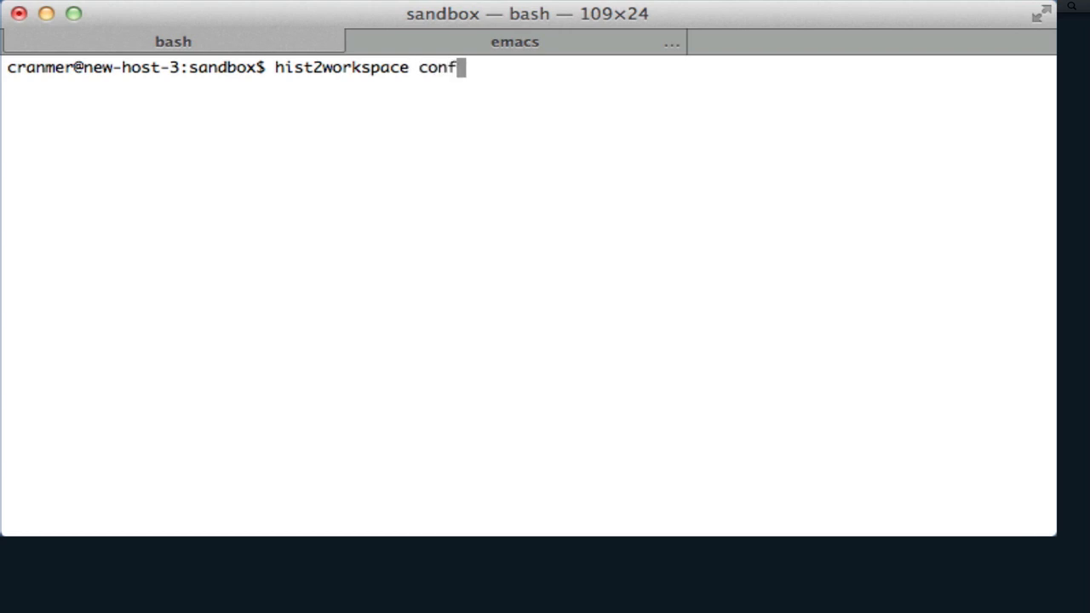
key("Tab")
type("ex")
key("Tab")
type(".xml")
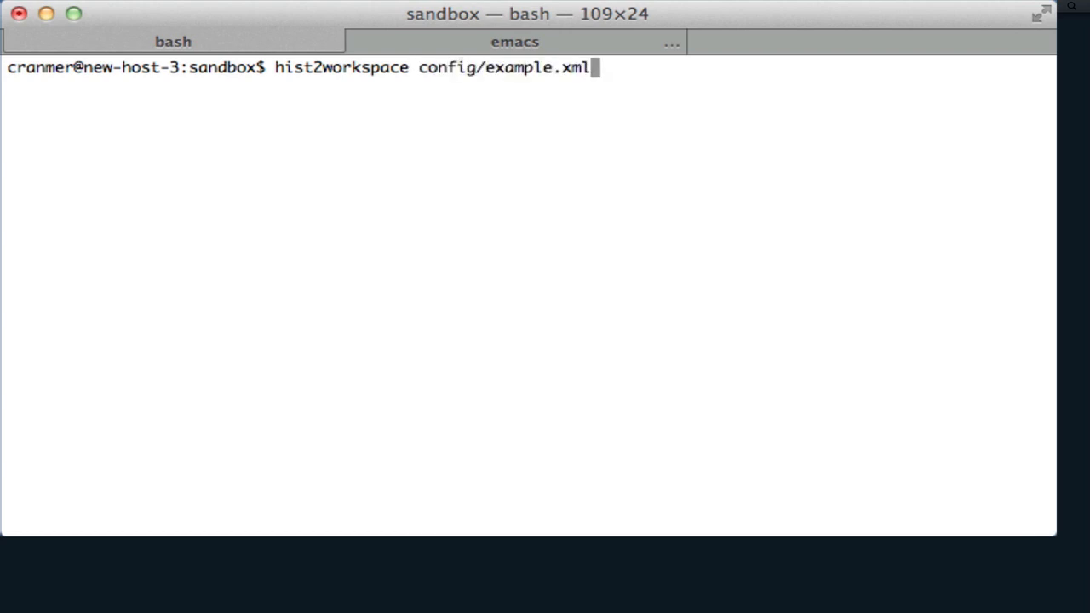
key("Return")
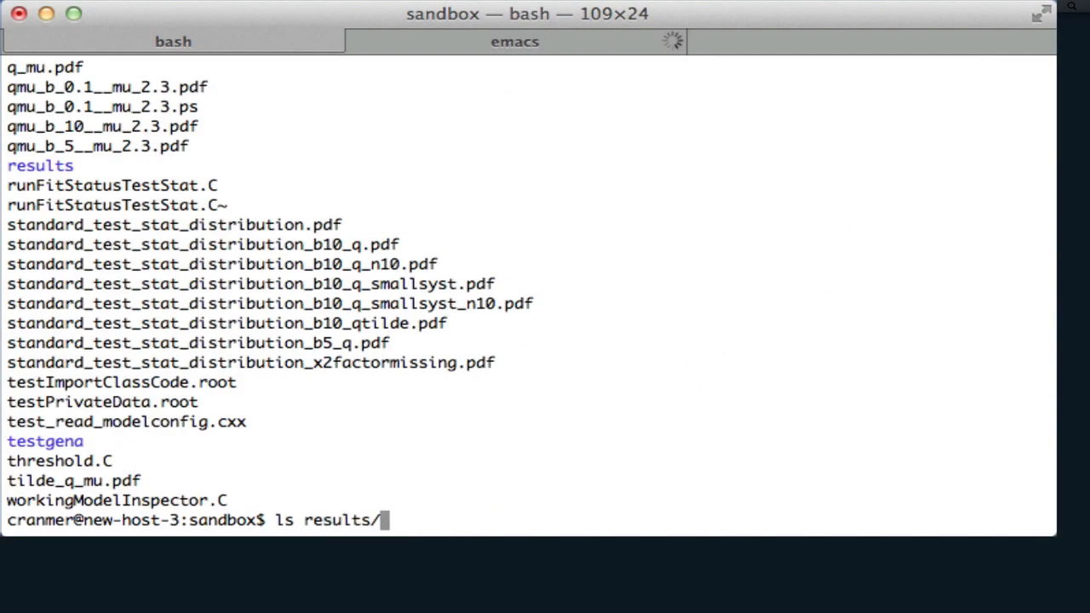
Step: List the contents of the results folder and check that ModelInspector.C is in the sandbox directory
key("Return")
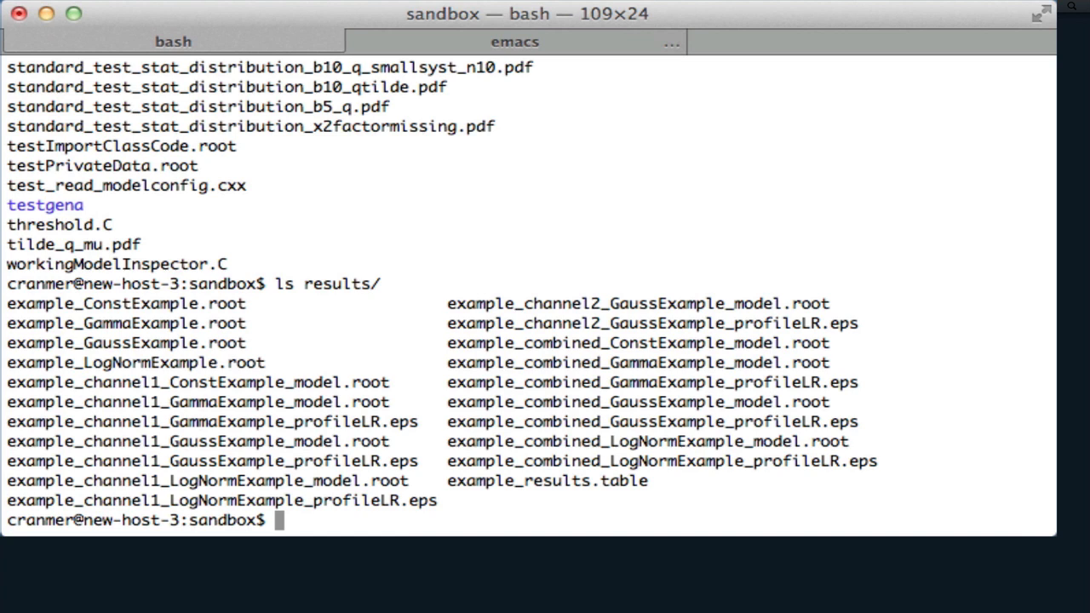
type("ls Model")
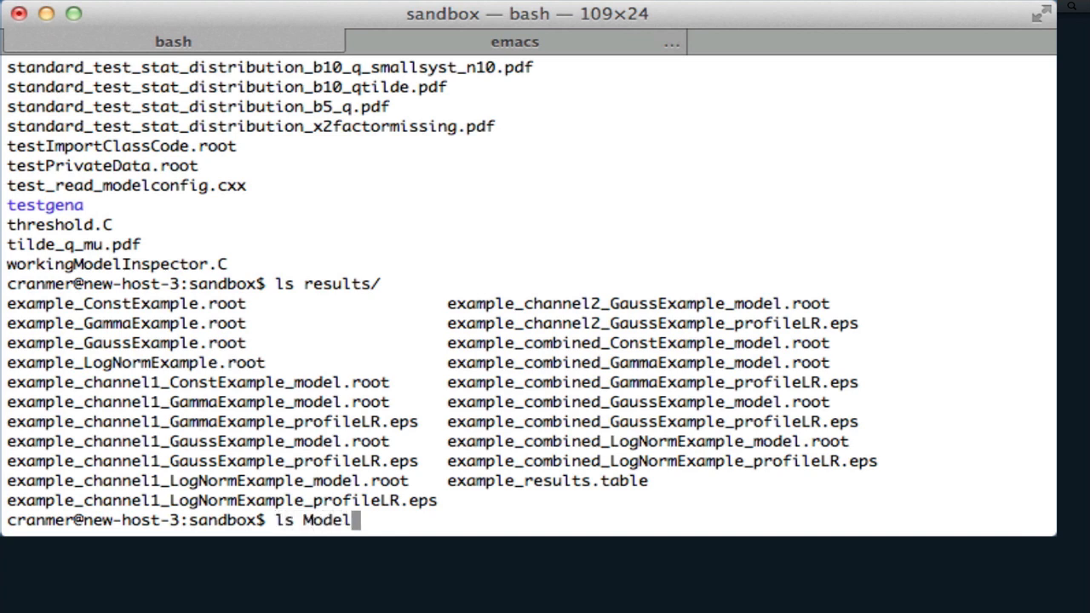
key("Tab")
type(".C")
key("Return")
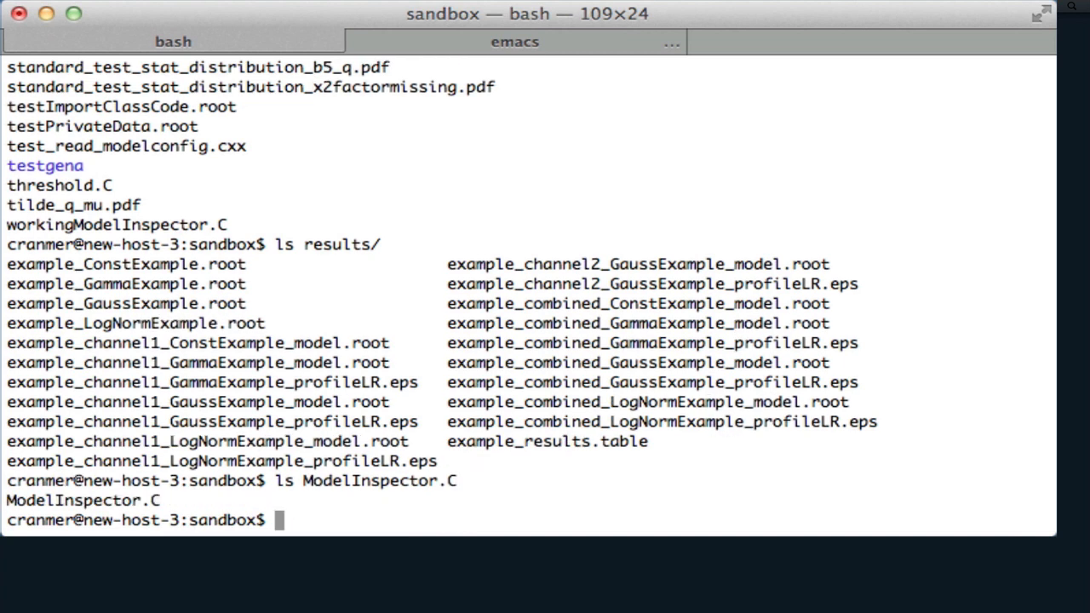
double_click(81, 502)
Step: Start root.exe and load the compiled macro with .L ModelInspector.C+
type("root.exe")
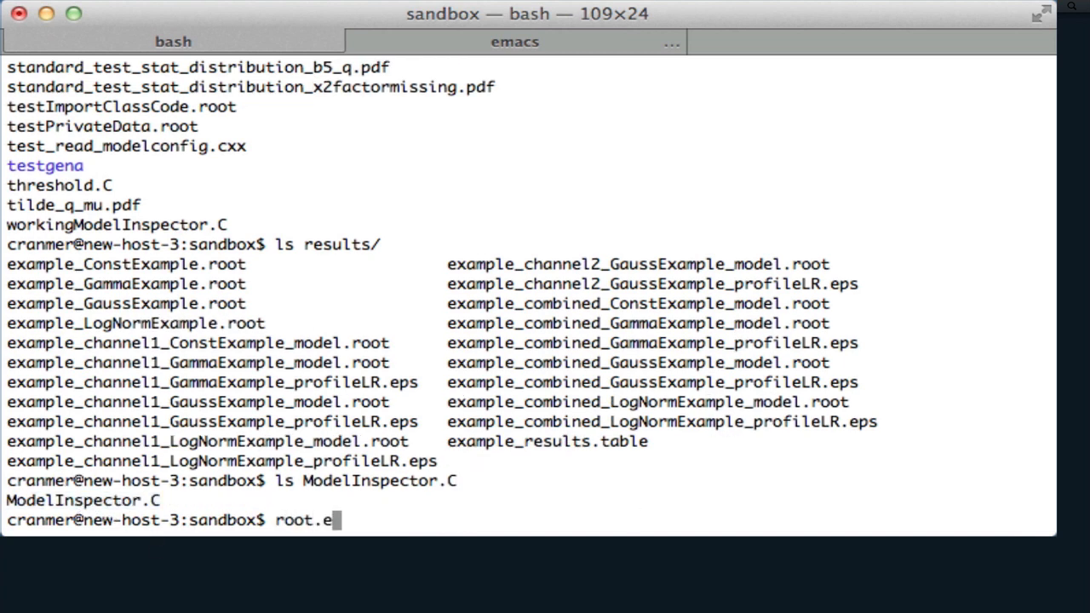
key("Return")
type(".L ")
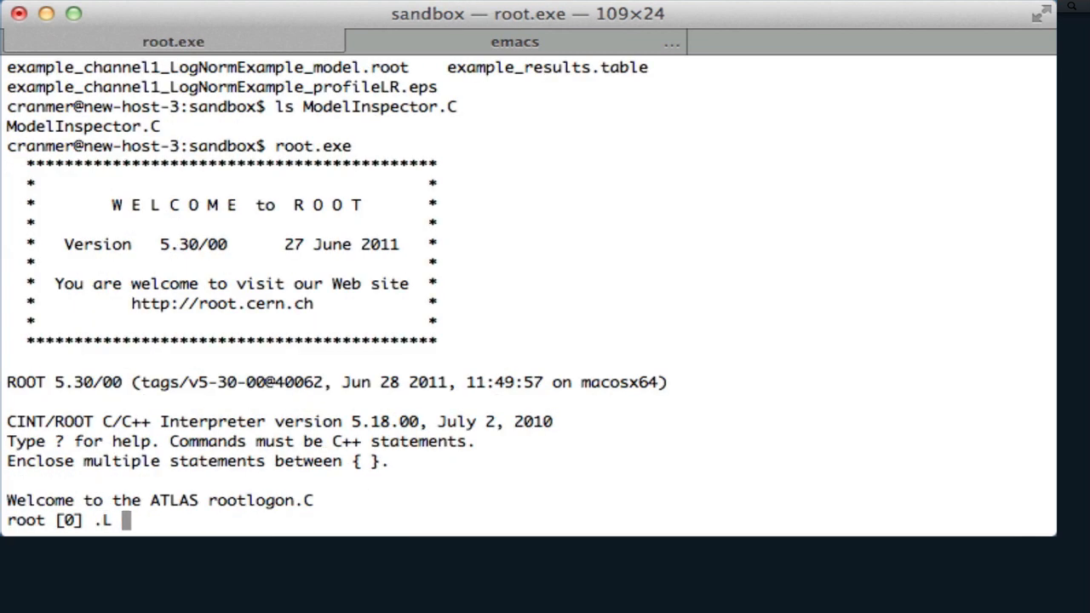
type("Mod")
key("Tab")
type(".C+")
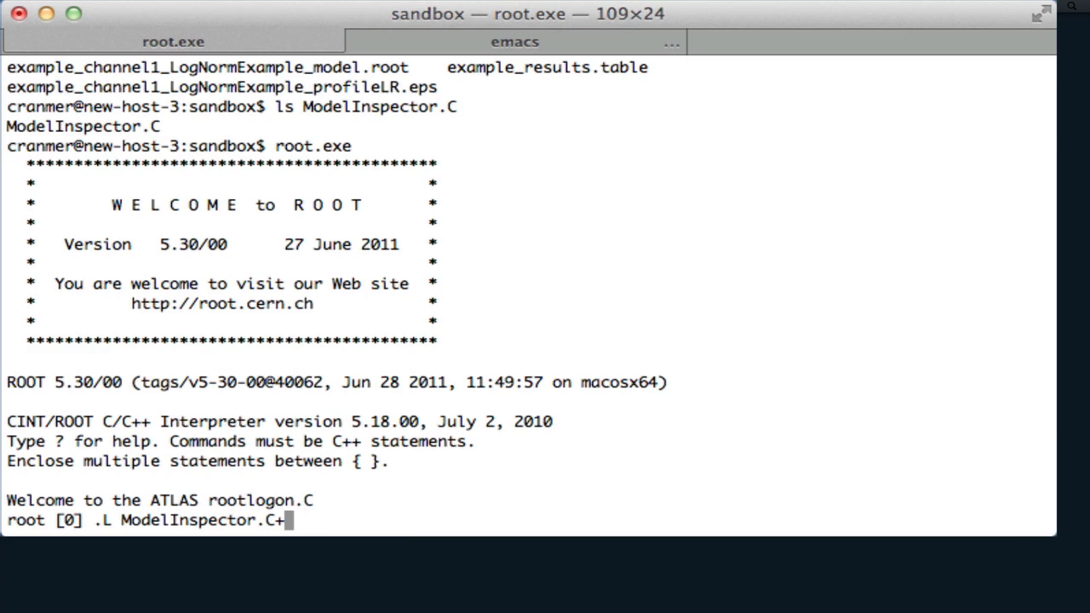
key("Return")
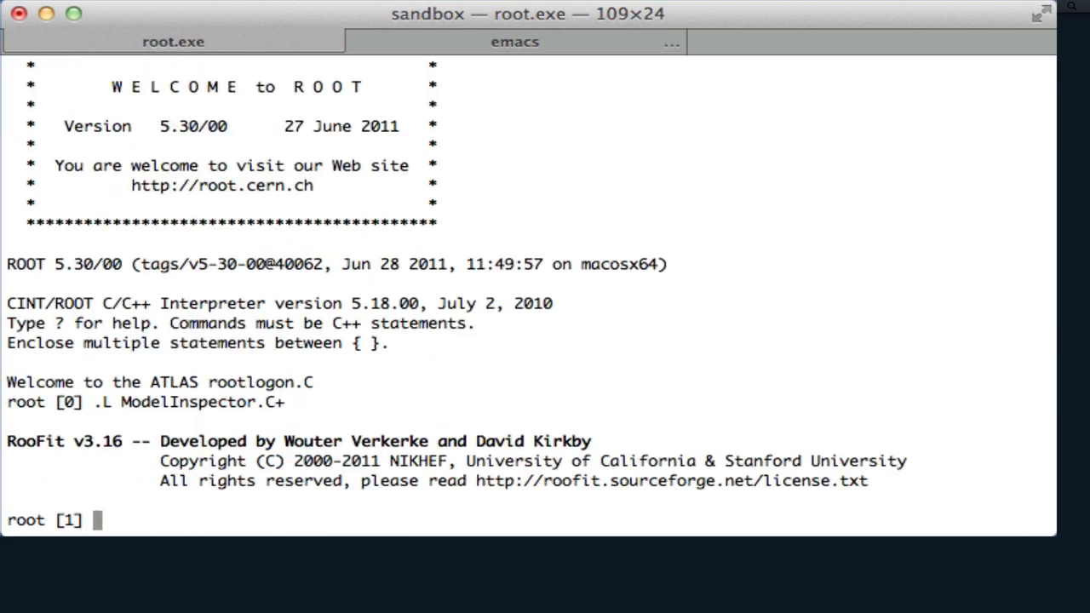
Step: Begin a ModelInspector call at the ROOT prompt and bring up the function's argument list
type("Mo")
key("Tab")
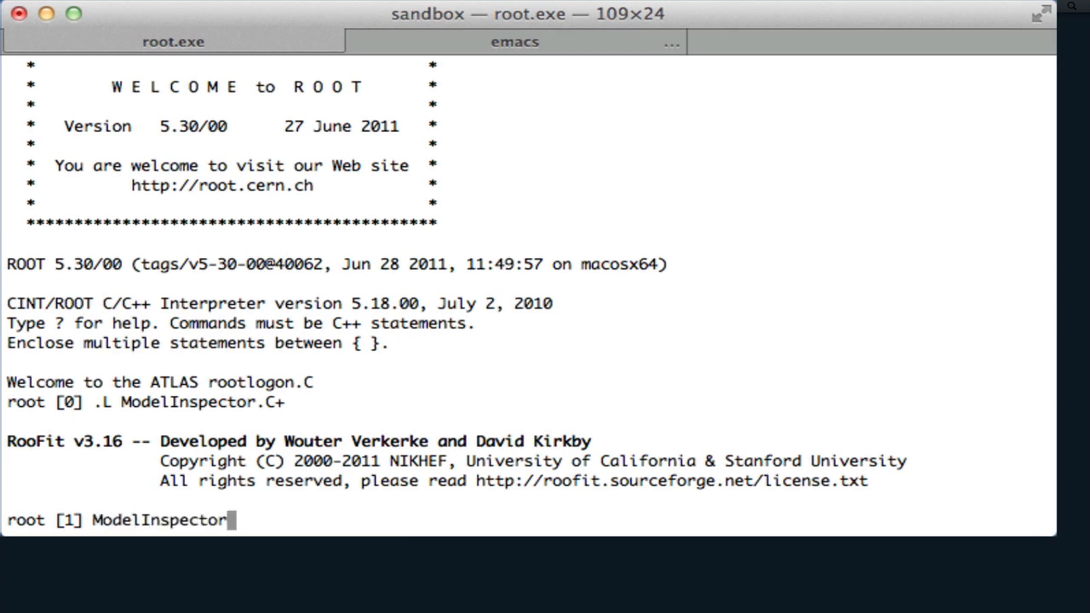
type("(")
key("Tab")
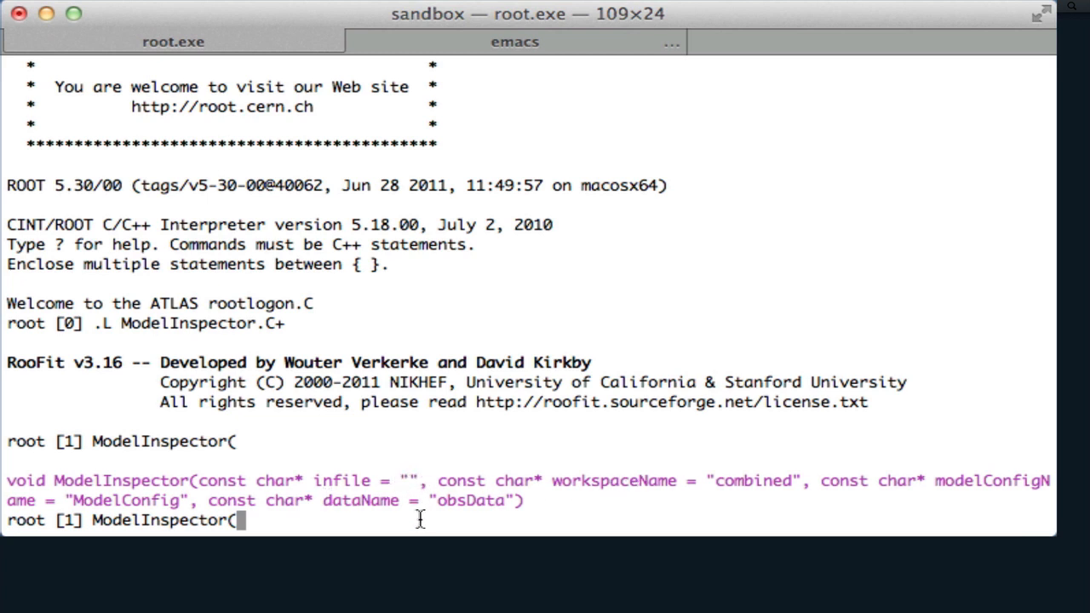
Step: Start the infile argument with "results/example_ and list the matching files to find the combined GaussExample model
type("\"")
type("e")
type("e")
key("Tab")
type("e")
key("Tab")
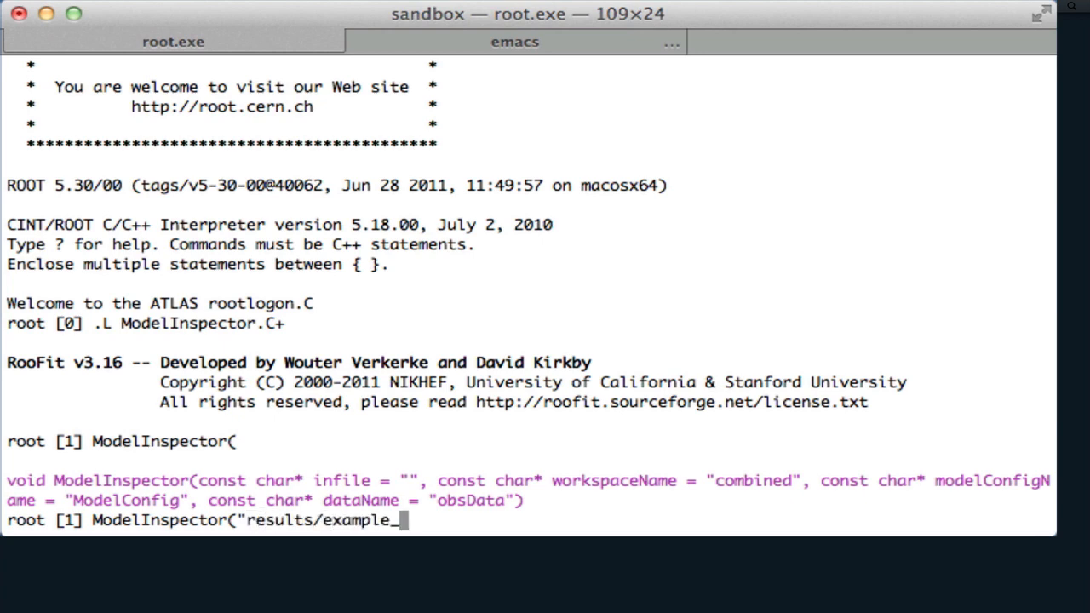
key("Tab")
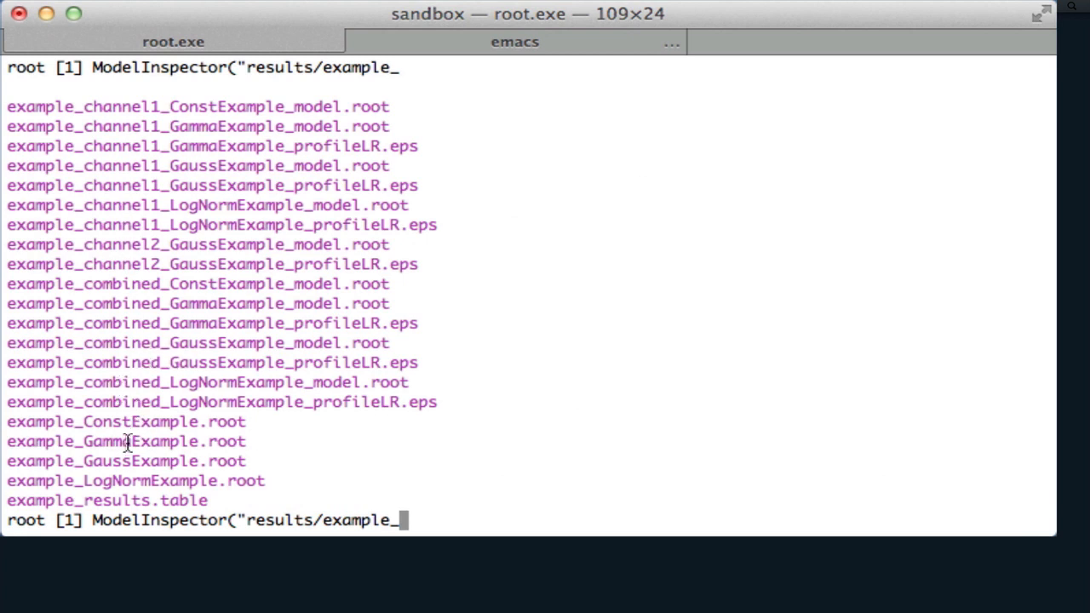
triple_click(112, 343)
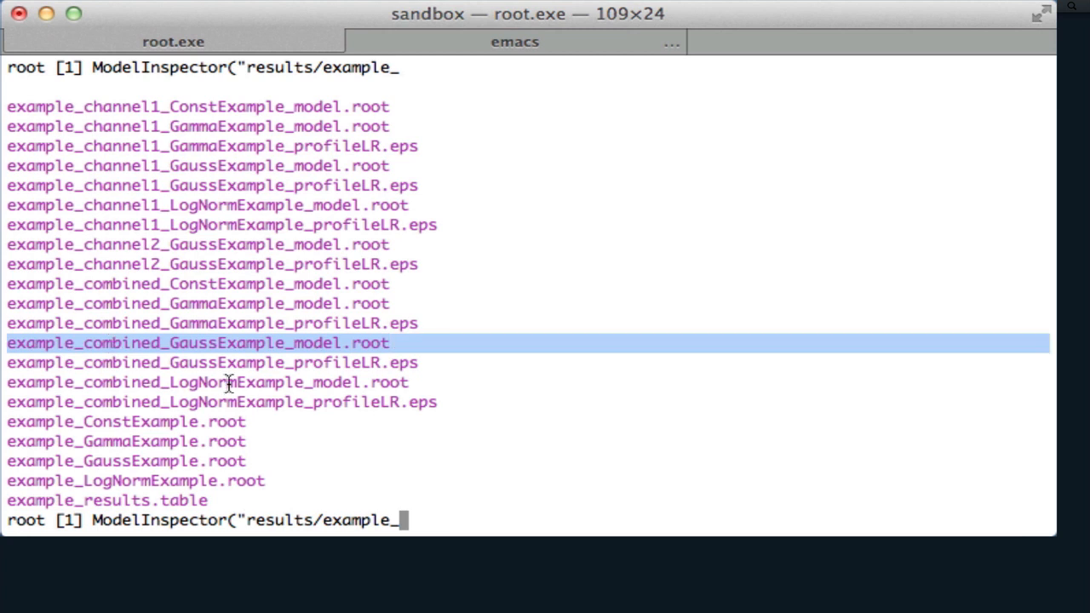
Step: Complete the path as results/example_combined_GaussExample_model.root and run ModelInspector with its other arguments left at default
type("combined_Ga")
key("Tab")
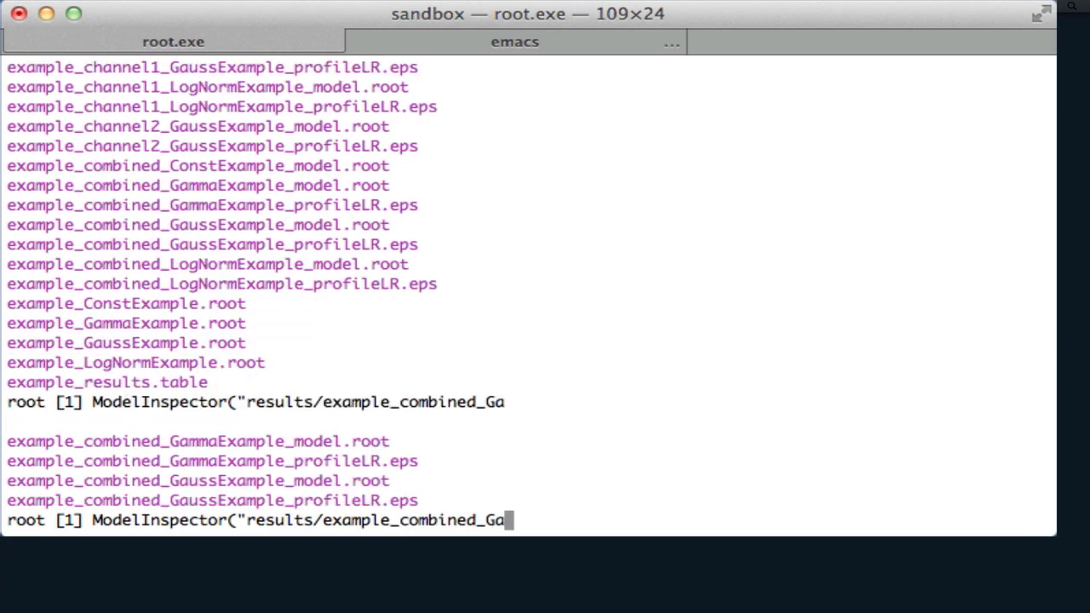
type("u")
key("Tab")
type("m")
key("Tab")
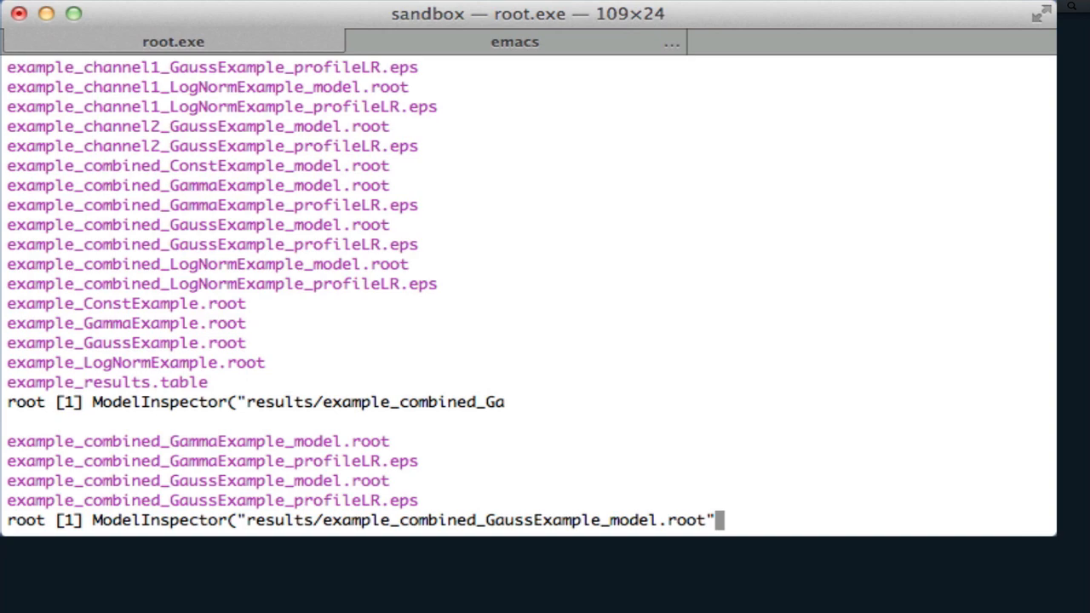
type(",")
key("Tab")
key("BackSpace")
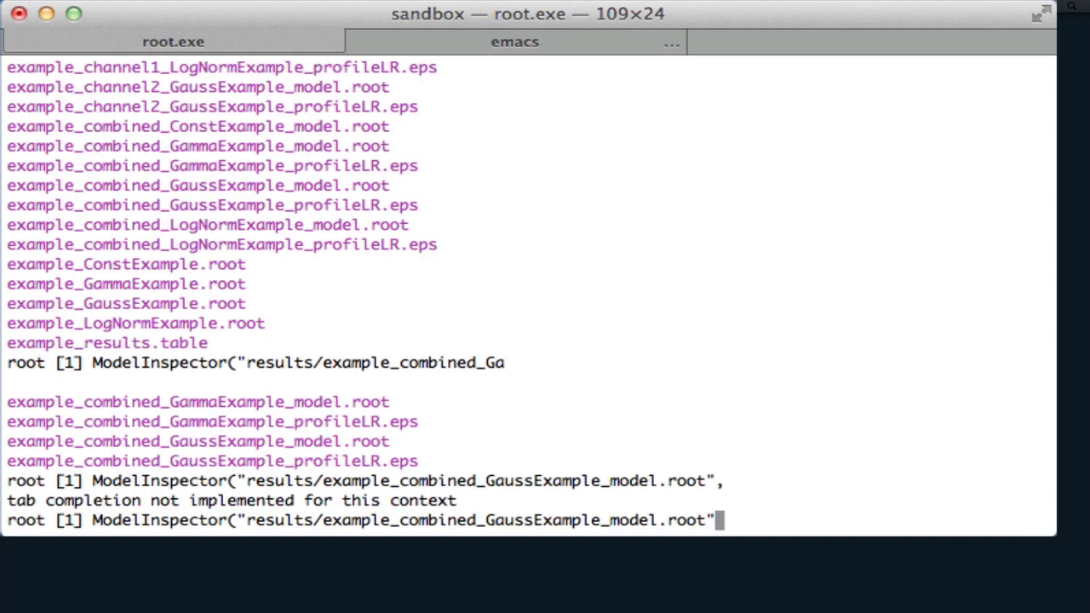
type(")")
key("Return")
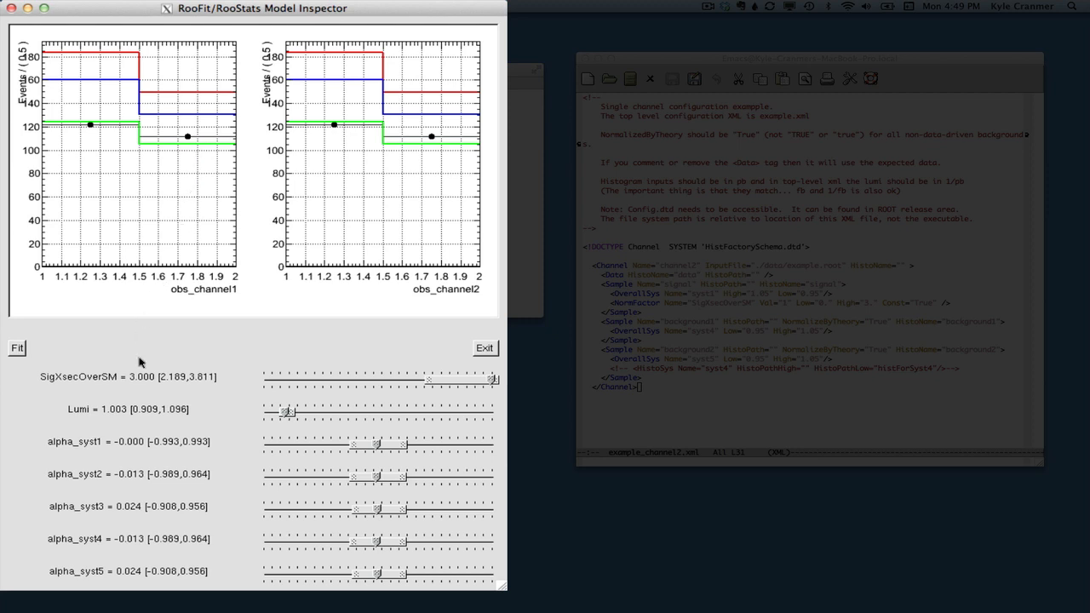
Step: Fit the model to the data and check the fitted parameter values in the terminal's MIGRAD output, returning to the Model Inspector
left_click(18, 348)
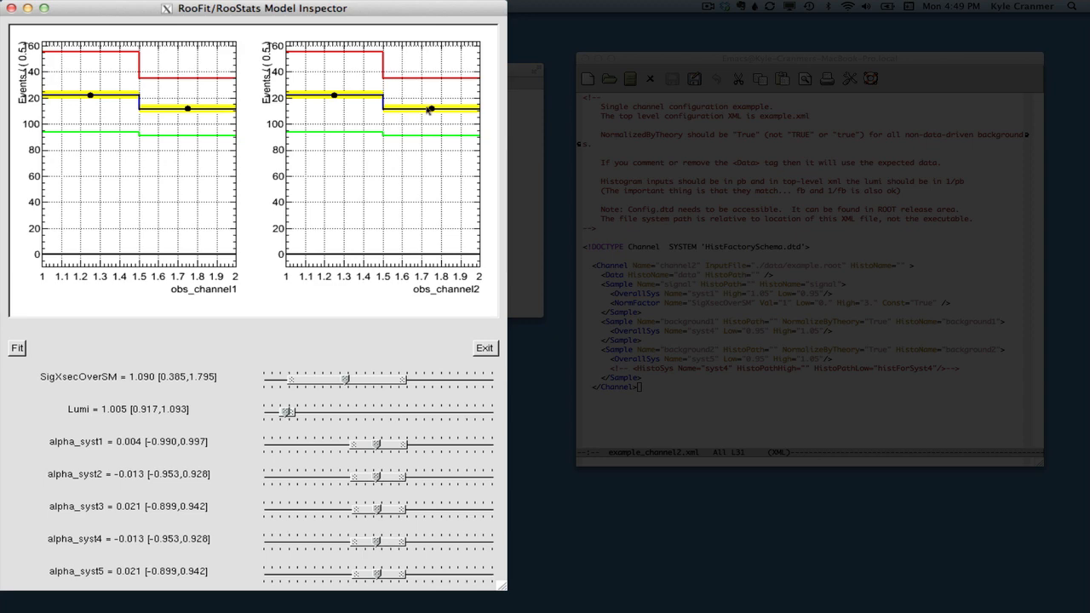
left_click(526, 110)
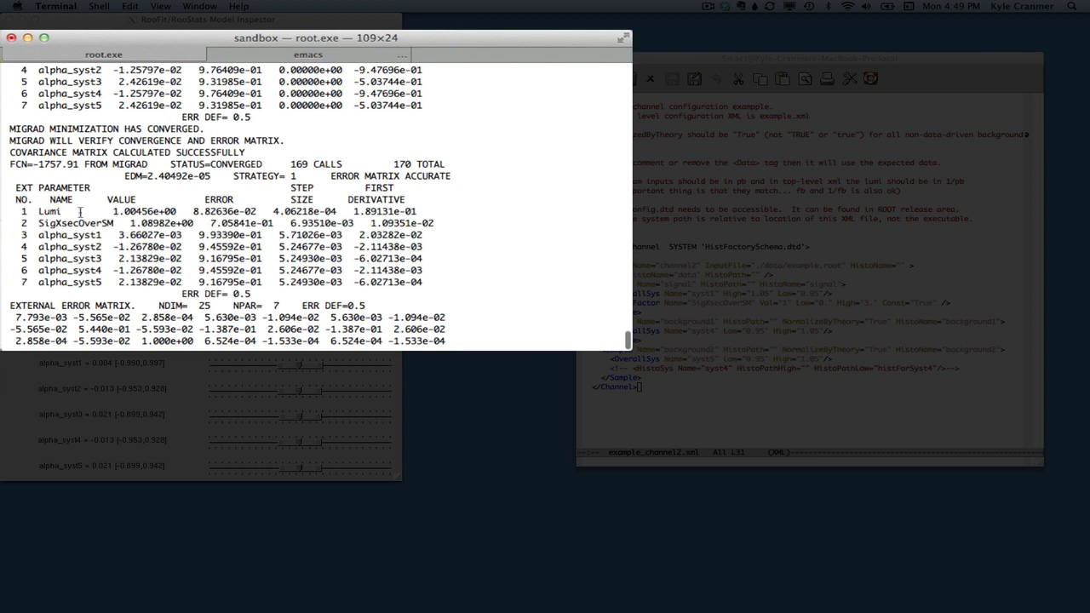
double_click(132, 213)
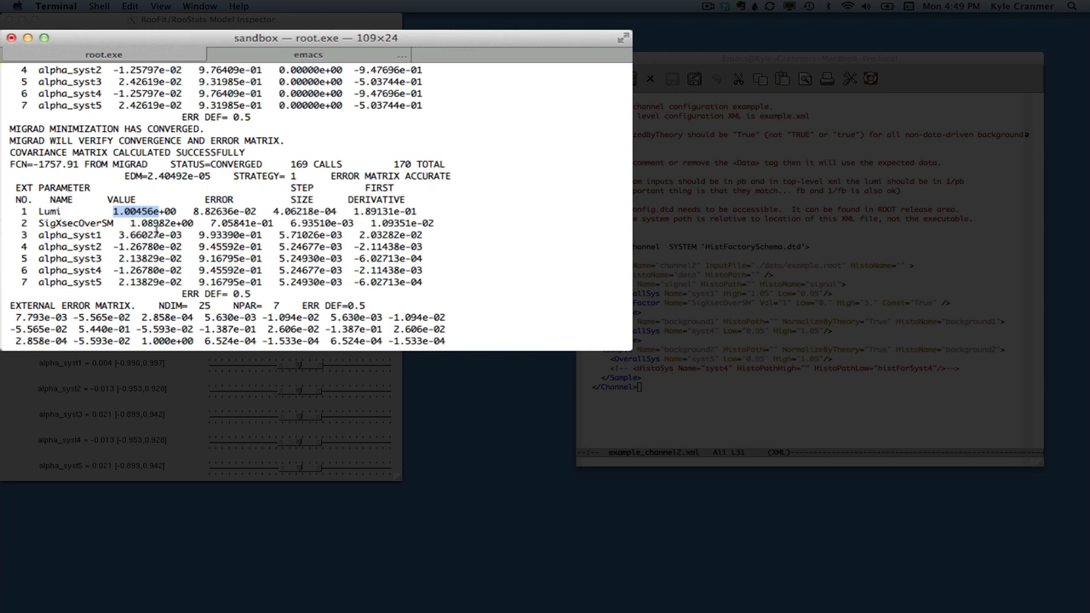
left_click(150, 423)
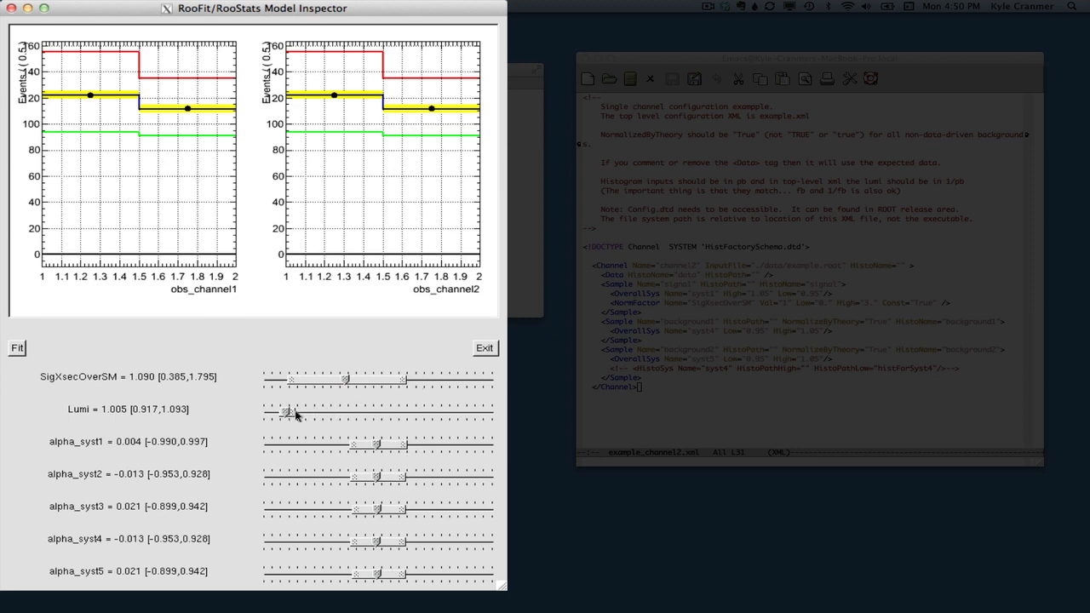
Step: Widen the Lumi variation range to 0.000–1.308 to see its effect on both channels, and refit the model
mouse_move(291, 413)
left_mouse_down()
mouse_move(406, 413)
mouse_move(293, 413)
left_mouse_up()
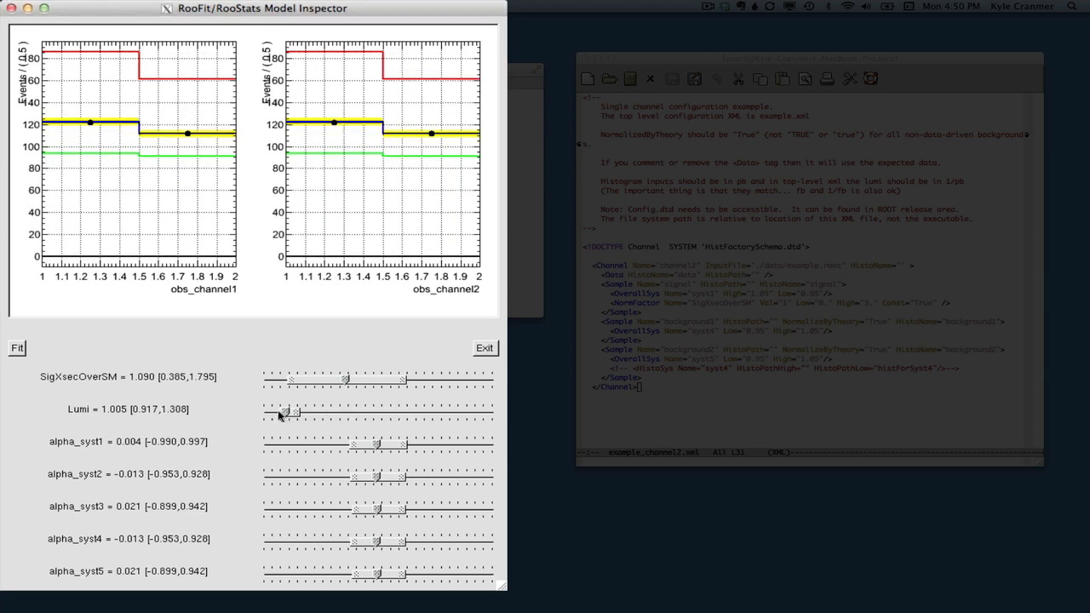
left_click_drag(284, 413, 238, 409)
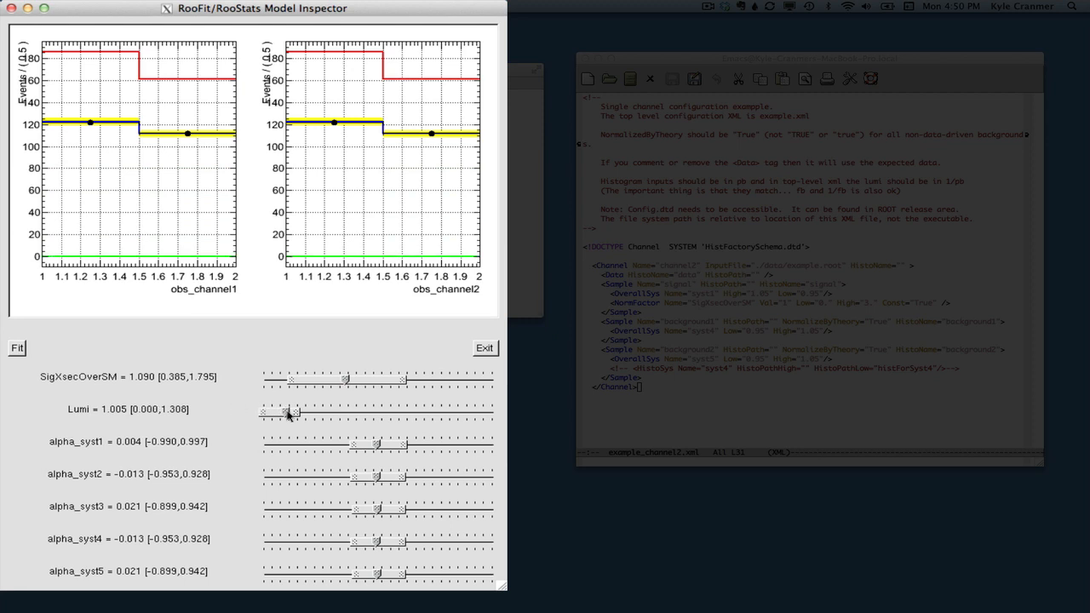
left_click_drag(286, 414, 290, 413)
left_click(17, 348)
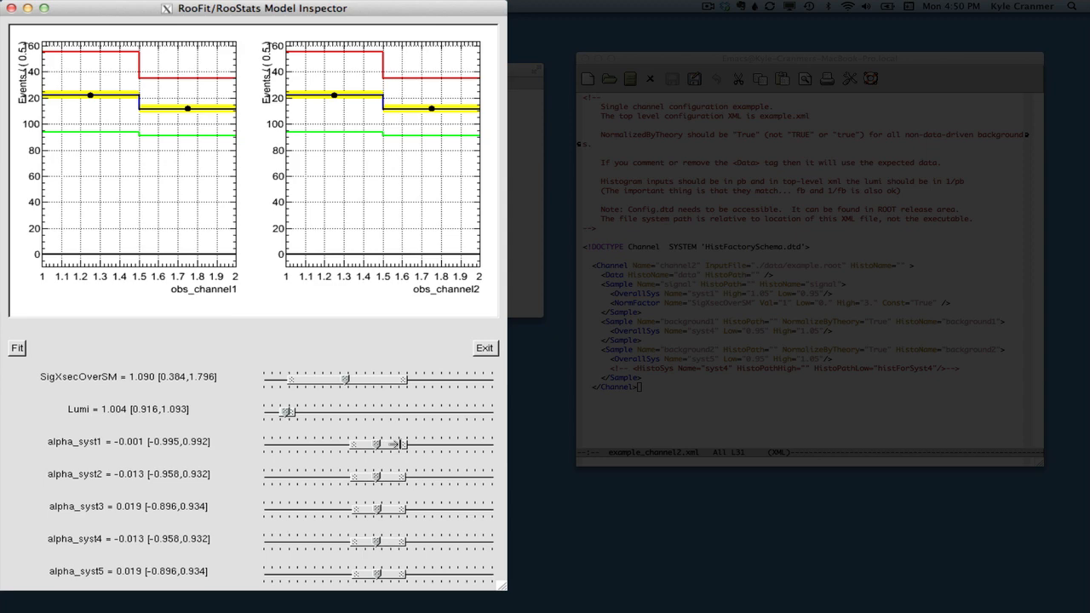
Step: Set the alpha_syst1 range to -1.245–1.852 and raise the upper bounds of alpha_syst2 to 2.294, alpha_syst3 to 1.364, alpha_syst4 to 1.828 and alpha_syst5 to 2.655
left_click_drag(397, 444, 426, 446)
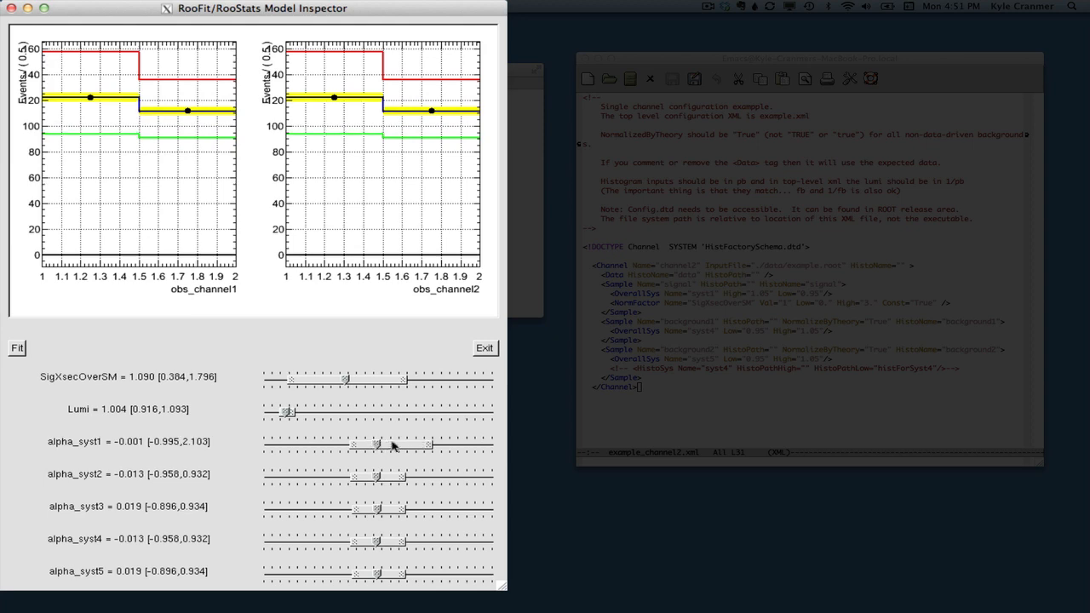
left_click_drag(417, 446, 434, 477)
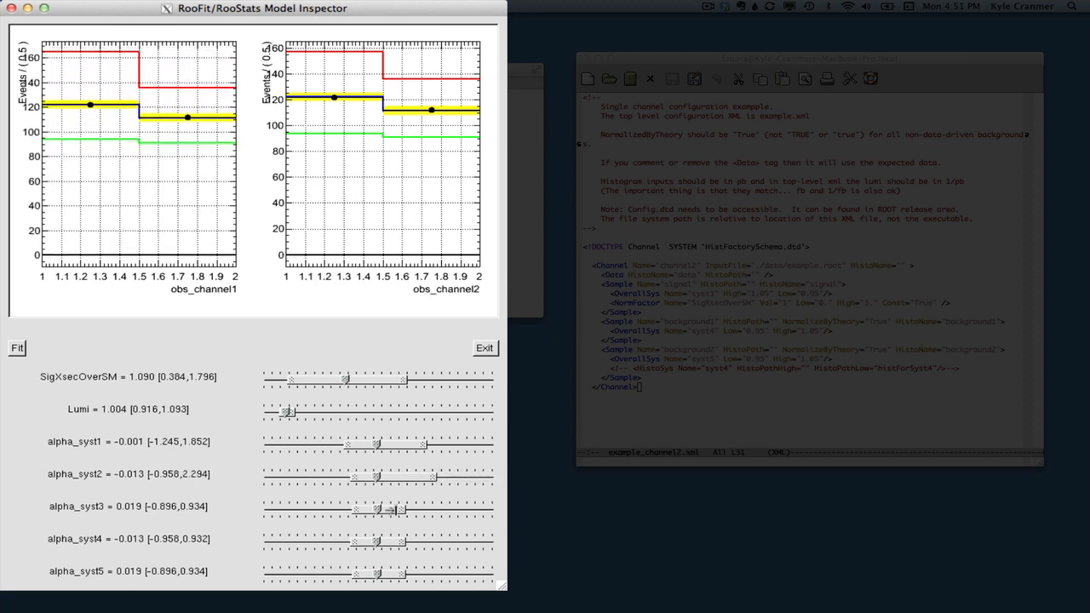
left_click_drag(393, 509, 442, 571)
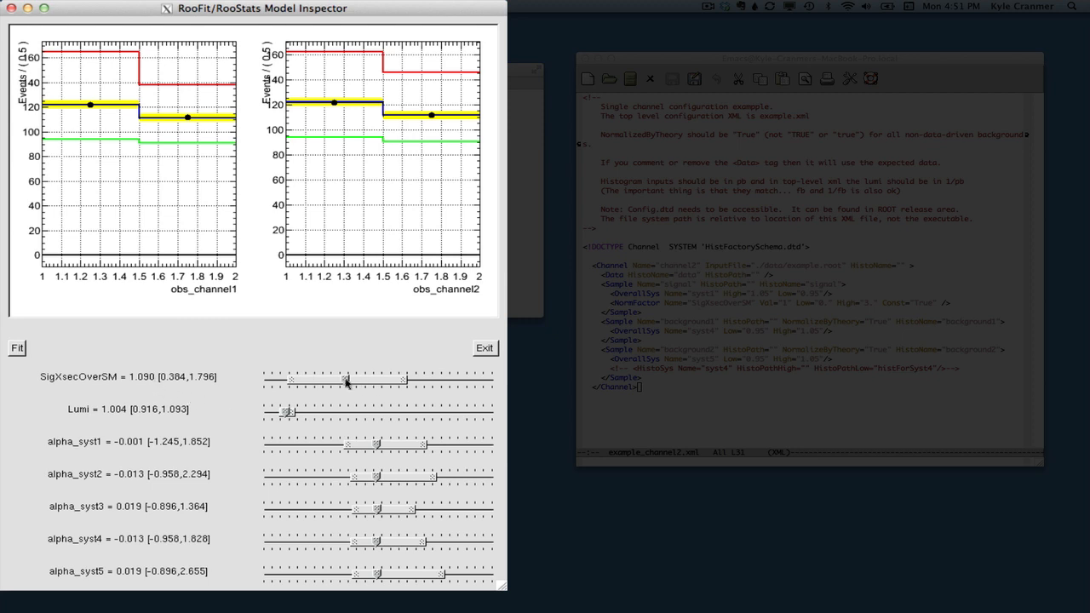
Step: Lower SigXsecOverSM to 0.978, refit the model and exit the Model Inspector
mouse_move(345, 381)
left_mouse_down()
mouse_move(247, 383)
mouse_move(428, 372)
mouse_move(294, 376)
mouse_move(376, 384)
mouse_move(341, 382)
left_mouse_up()
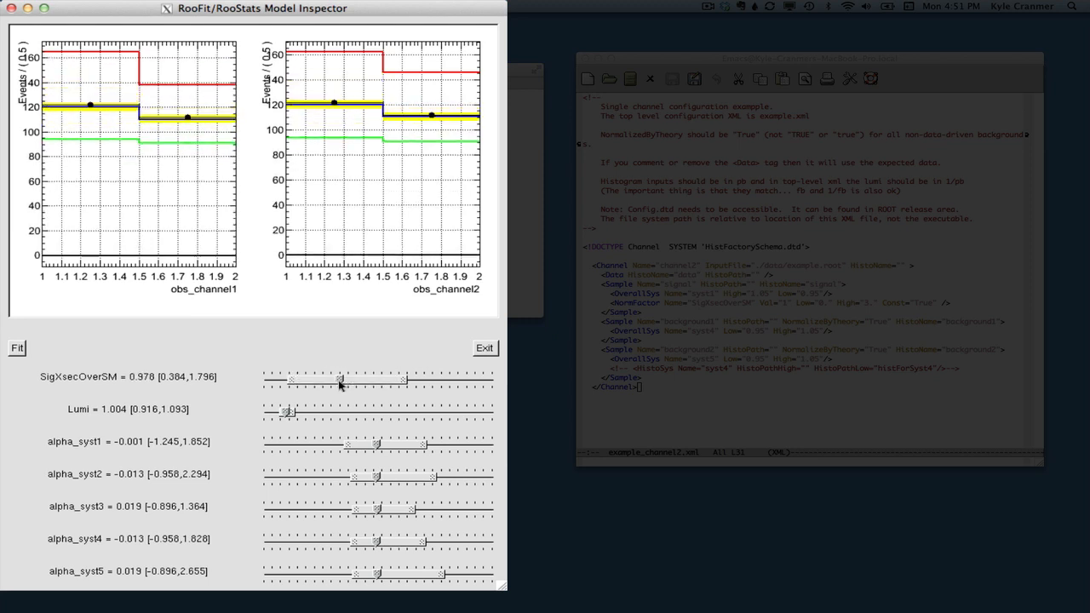
left_click(16, 350)
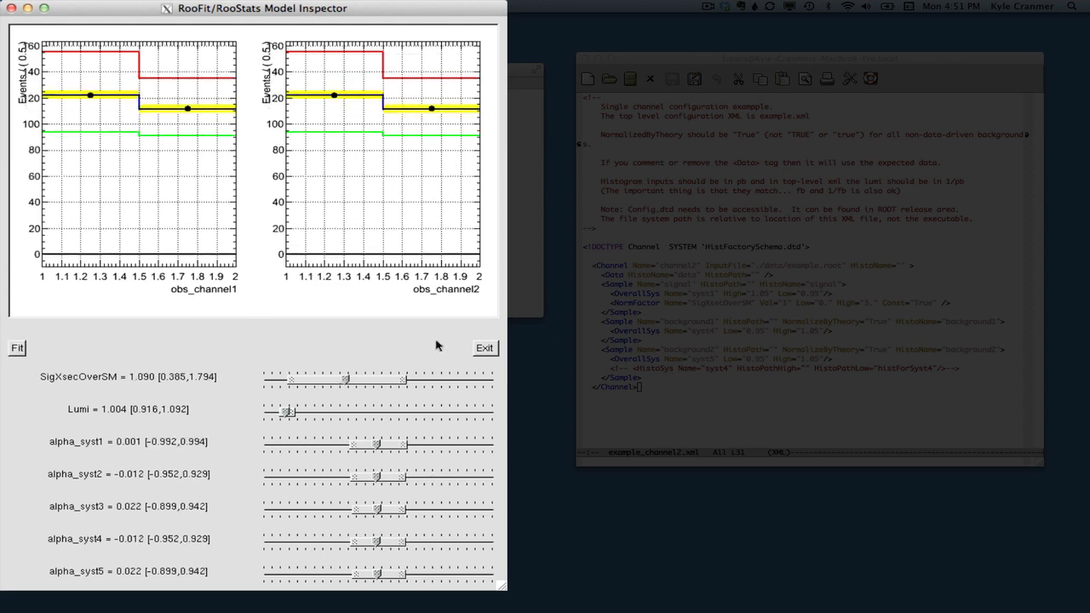
left_click(488, 348)
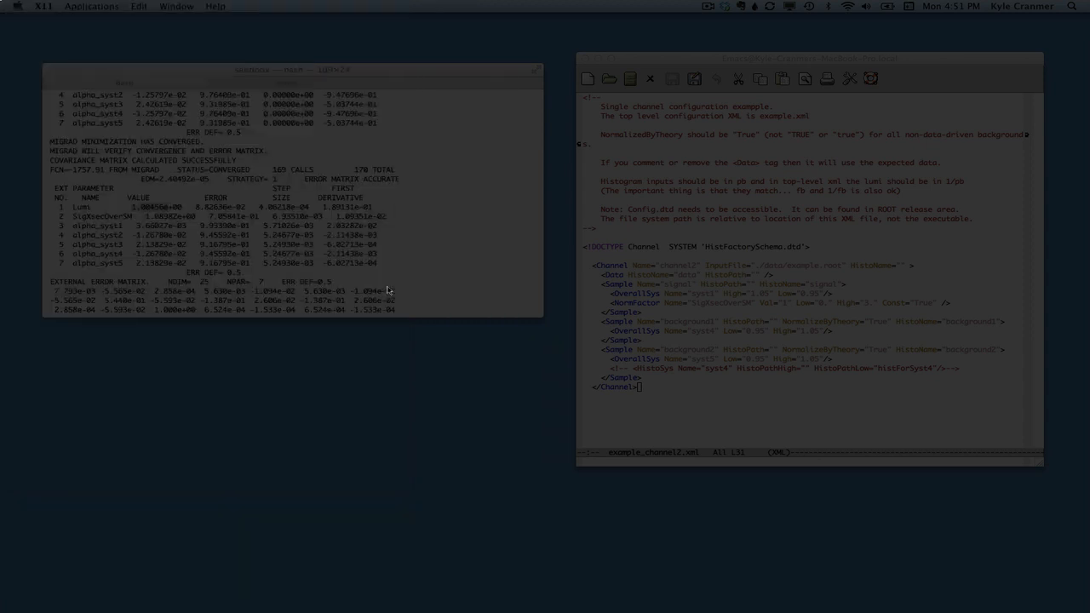